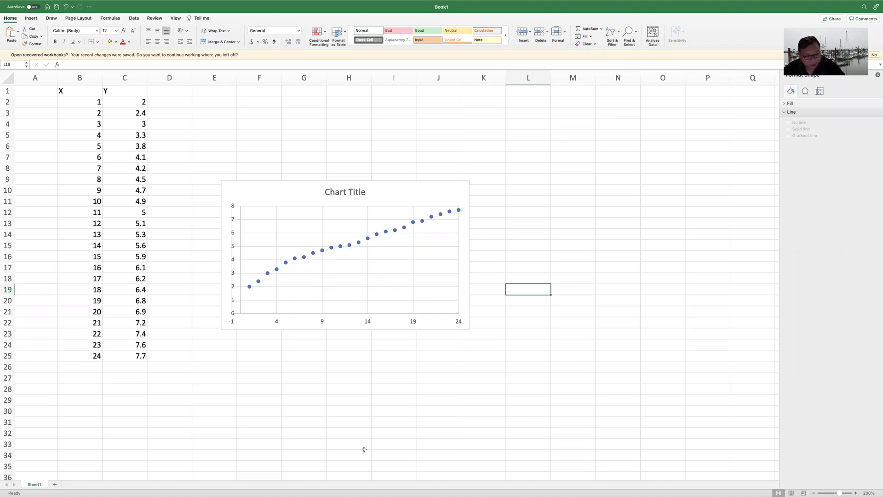
# Highlight the X and Y header cells, then the X values in column B.
pyautogui.moveTo(353, 491)
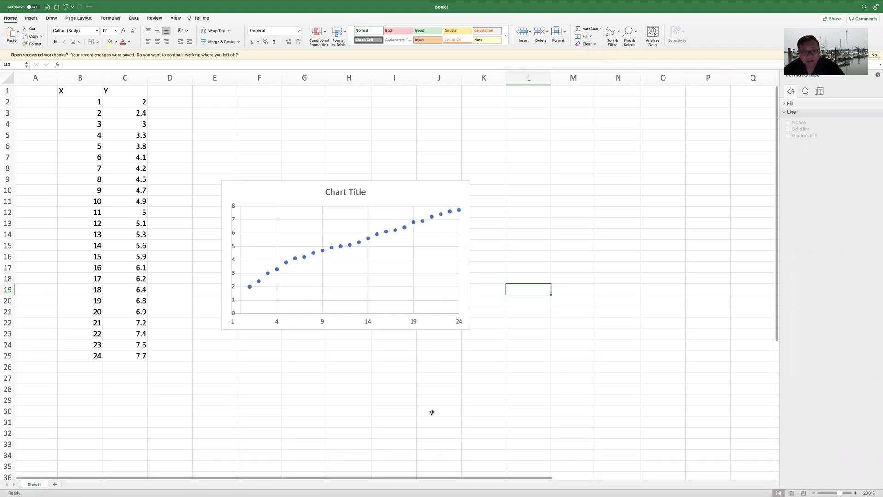
pyautogui.click(578, 358)
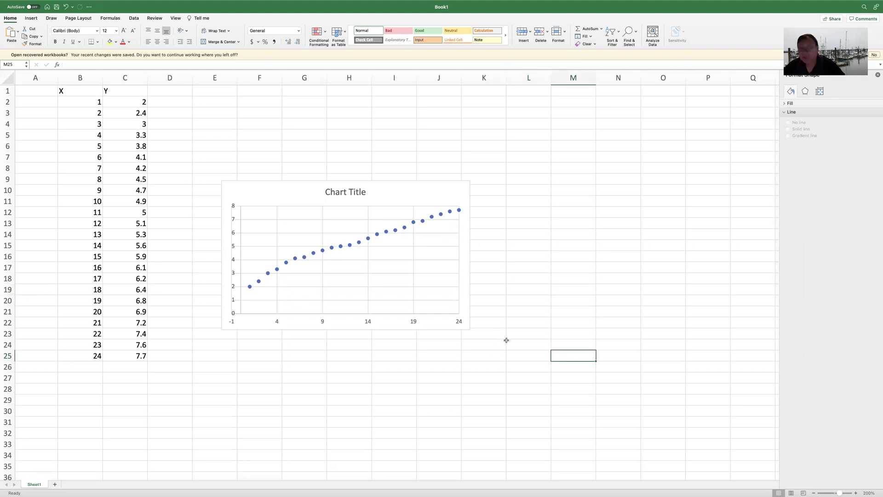
pyautogui.hscroll(-1, 506, 340)
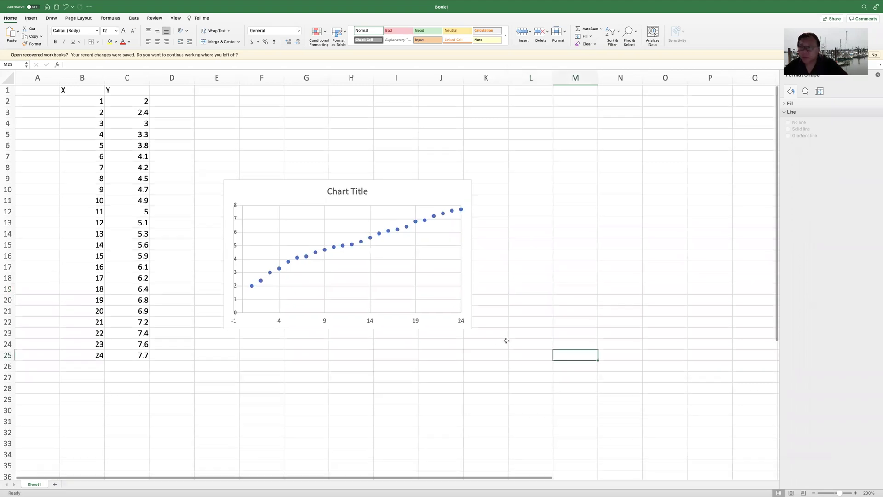
pyautogui.scroll(-1, 506, 340)
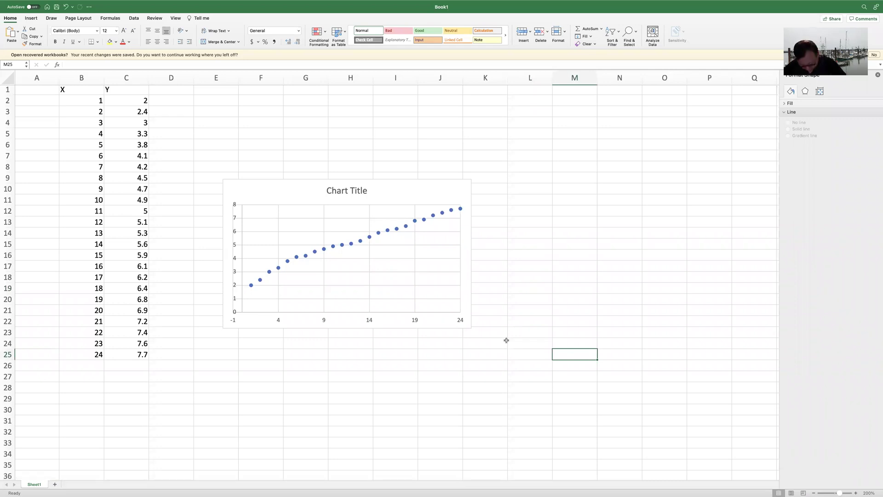
pyautogui.hscroll(-1, 506, 340)
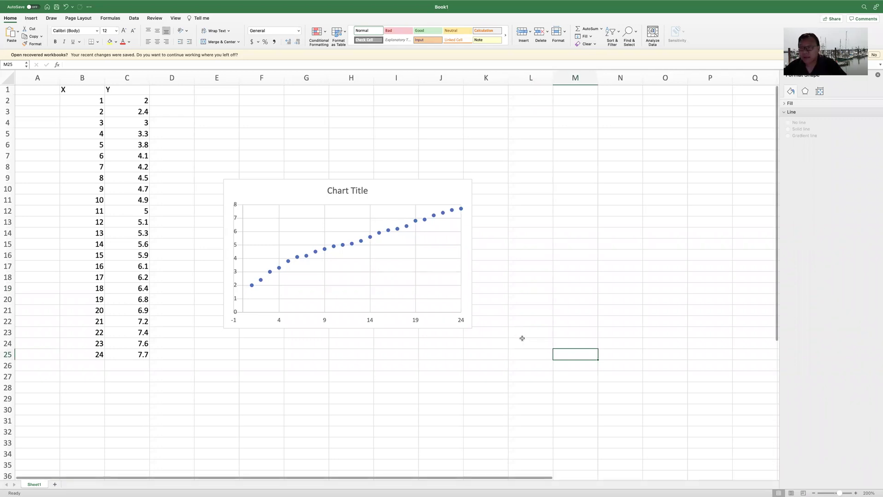
pyautogui.click(512, 251)
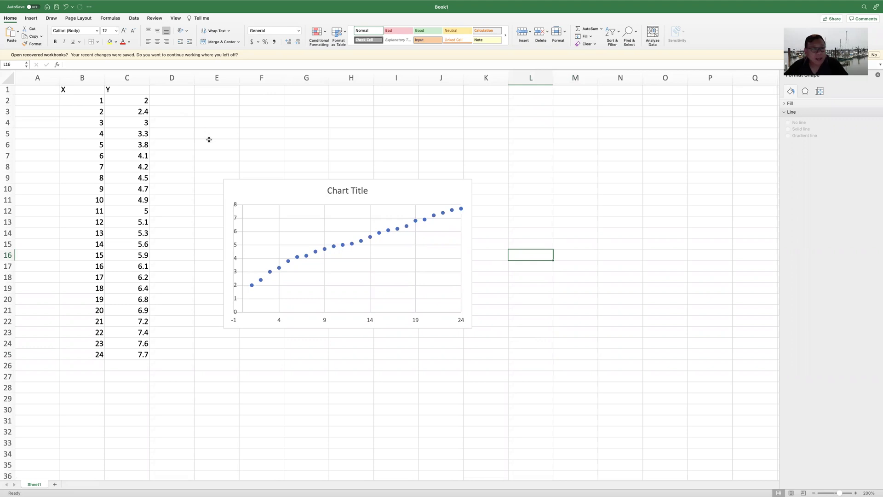
pyautogui.click(258, 122)
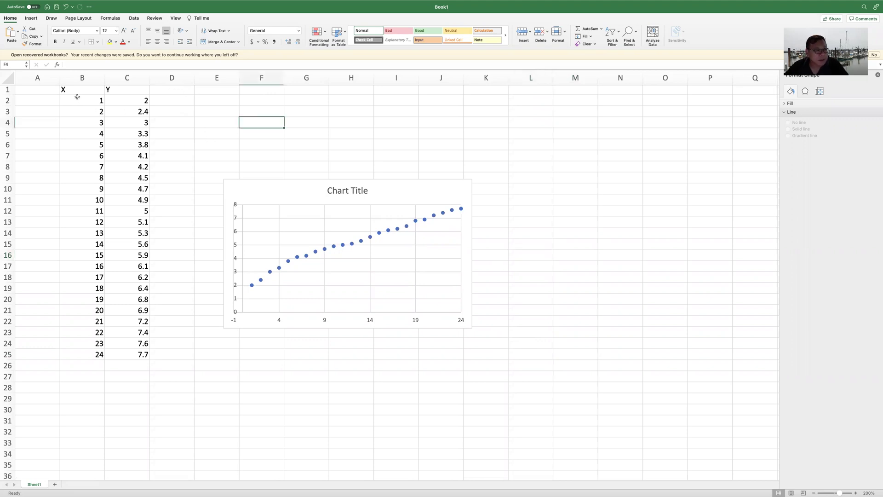
pyautogui.moveTo(71, 91); pyautogui.dragTo(120, 133)
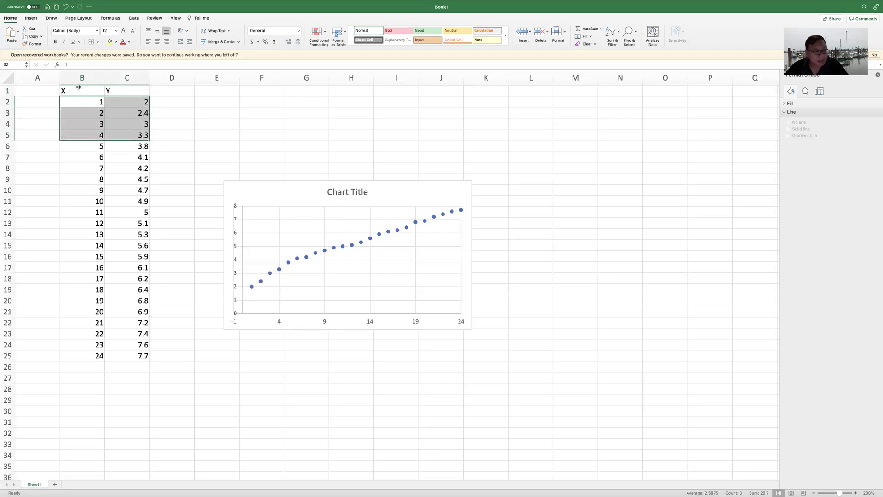
pyautogui.click(83, 92)
pyautogui.click(86, 105)
pyautogui.click(86, 92)
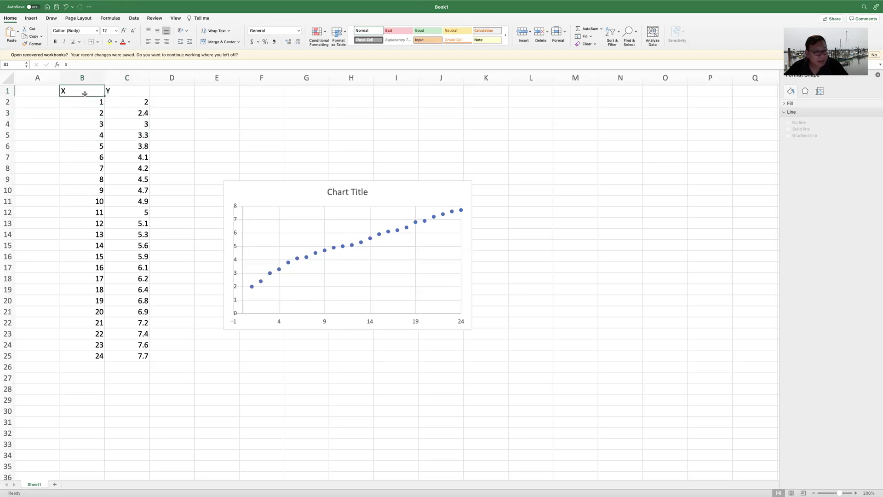
pyautogui.moveTo(86, 104); pyautogui.dragTo(104, 359)
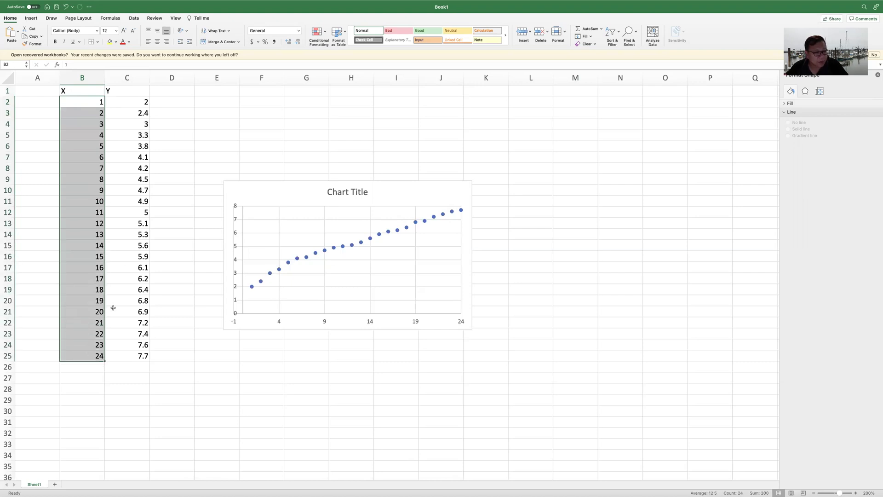
# Highlight the Y values in column C, then select and deselect the scatter chart.
pyautogui.click(123, 94)
pyautogui.click(134, 107)
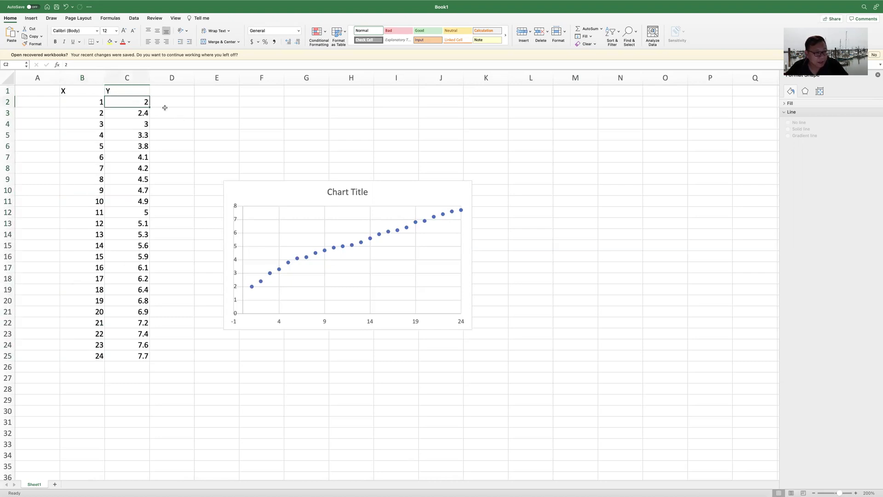
pyautogui.click(164, 108)
pyautogui.moveTo(142, 104); pyautogui.dragTo(144, 358)
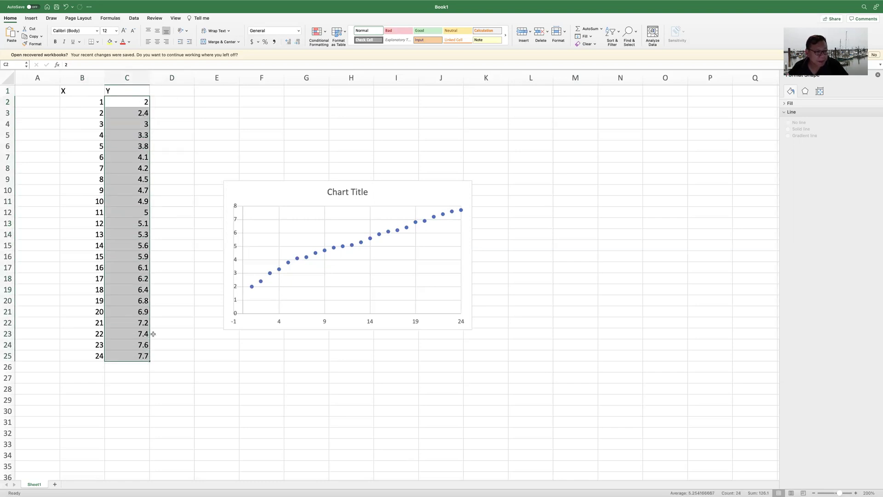
pyautogui.click(205, 123)
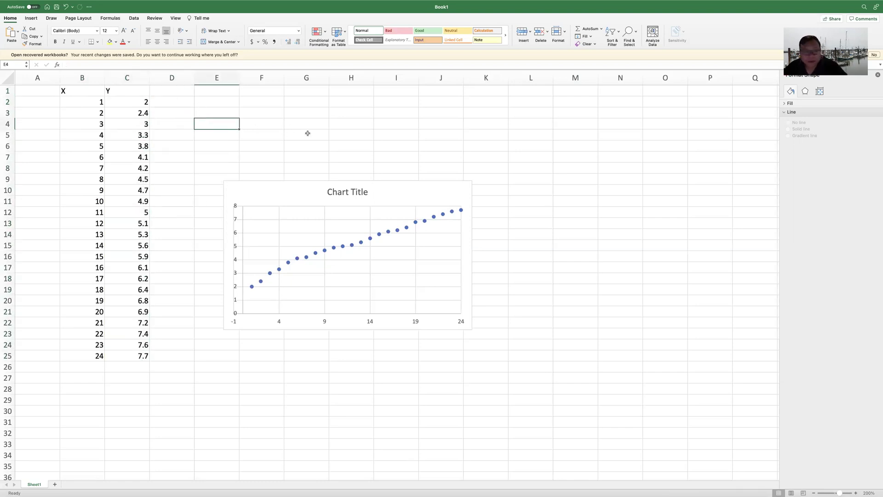
pyautogui.click(282, 121)
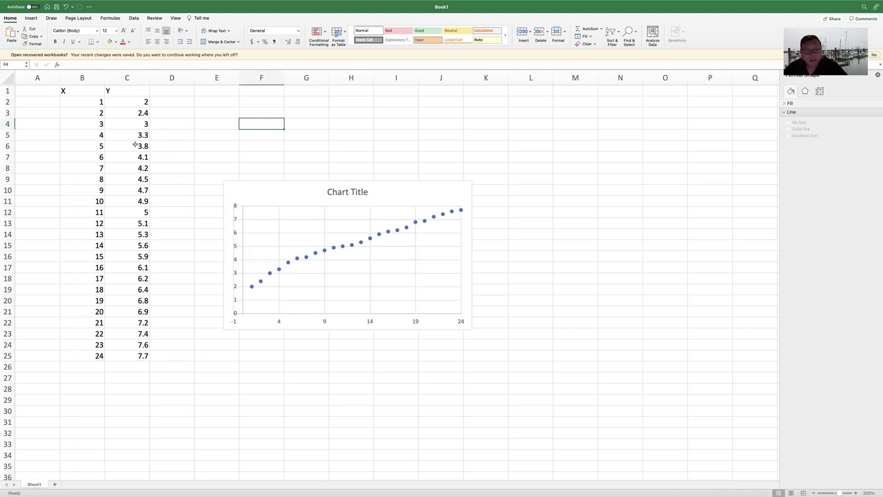
pyautogui.click(274, 201)
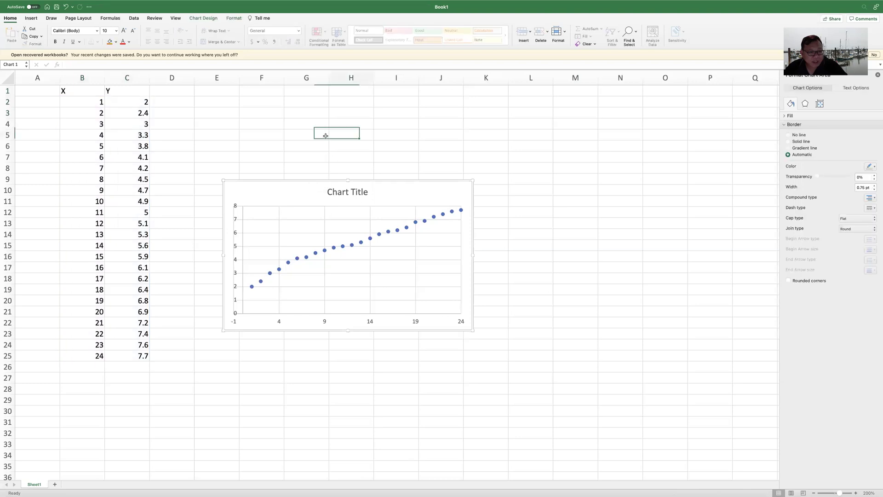
pyautogui.press('Escape')
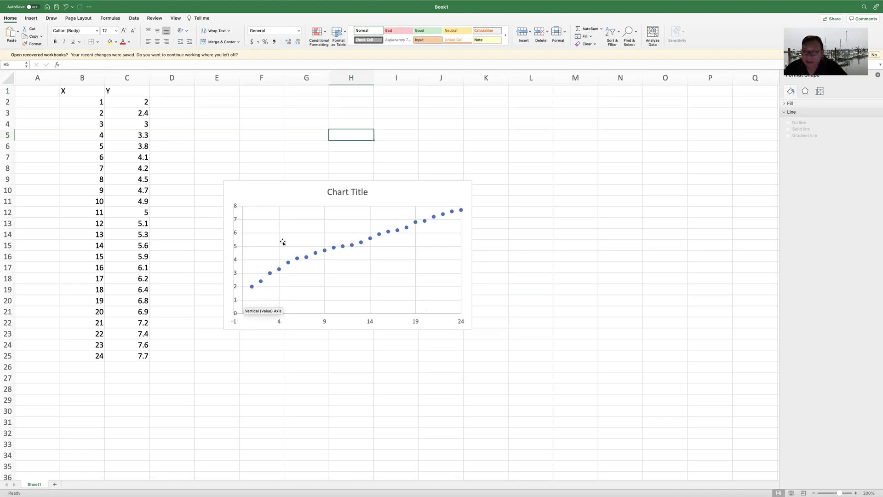
# Check the chart's source range, then select the X and Y data in B2:C25.
pyautogui.scroll(-1, 444, 222)
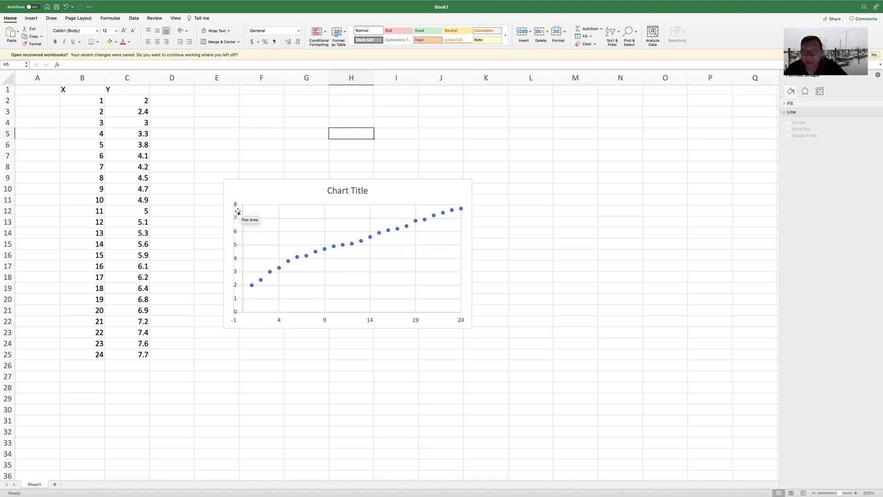
pyautogui.scroll(-1, 564, 220)
pyautogui.click(564, 221)
pyautogui.click(392, 191)
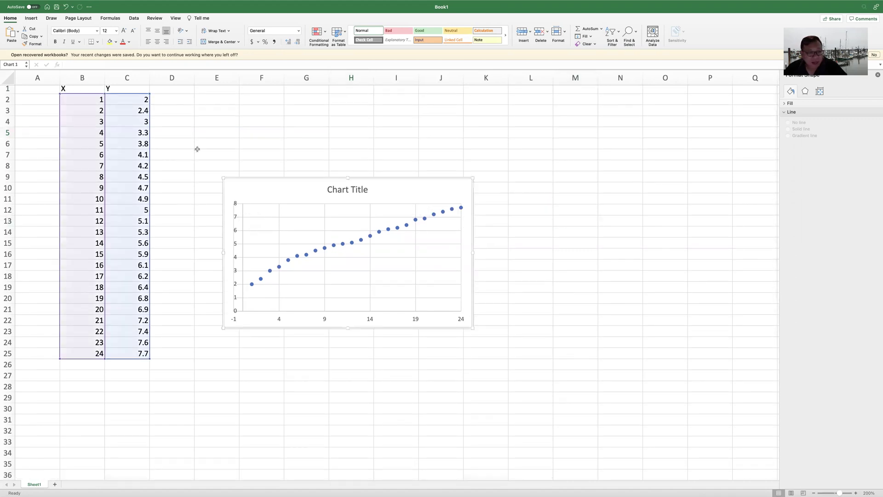
pyautogui.click(301, 153)
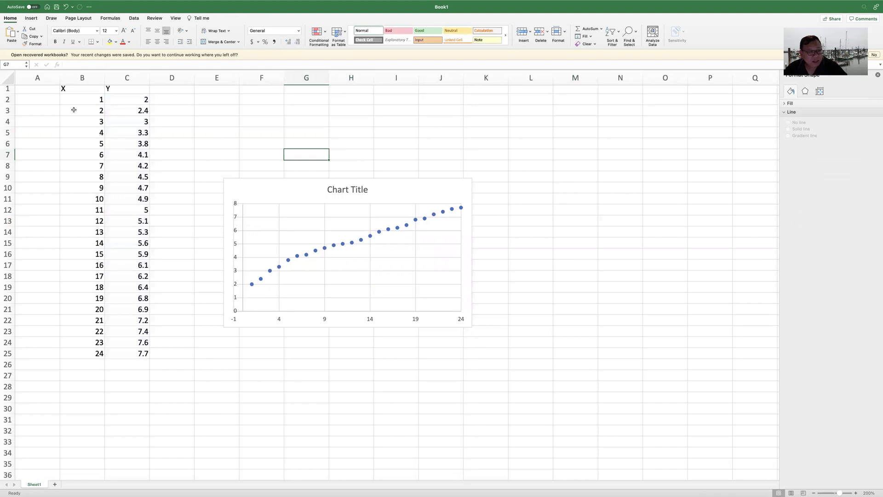
pyautogui.click(262, 113)
pyautogui.moveTo(90, 99); pyautogui.dragTo(139, 355)
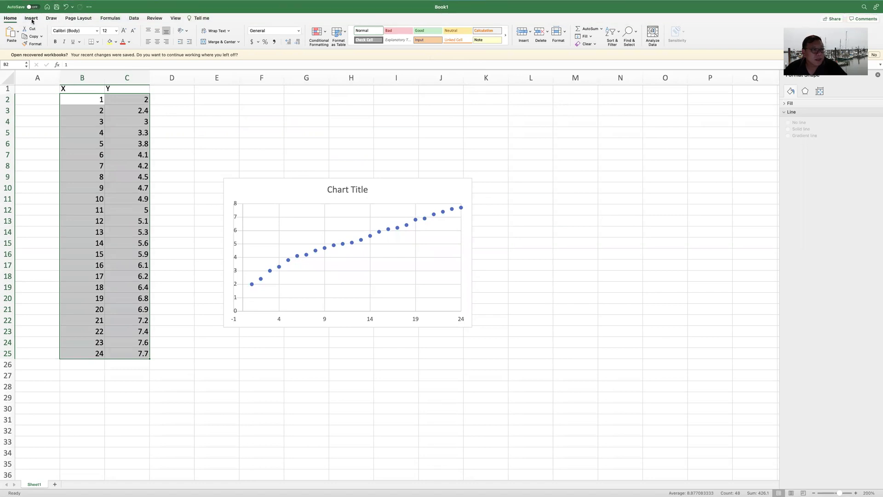
pyautogui.click(31, 18)
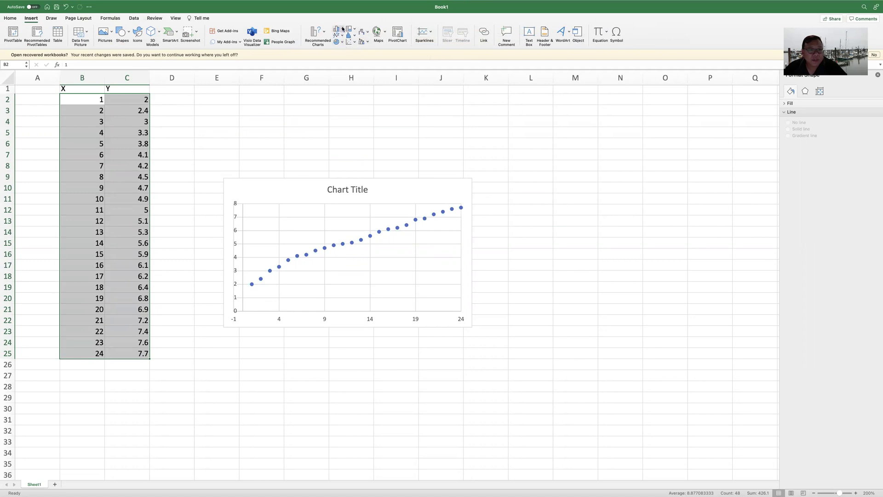
pyautogui.click(352, 43)
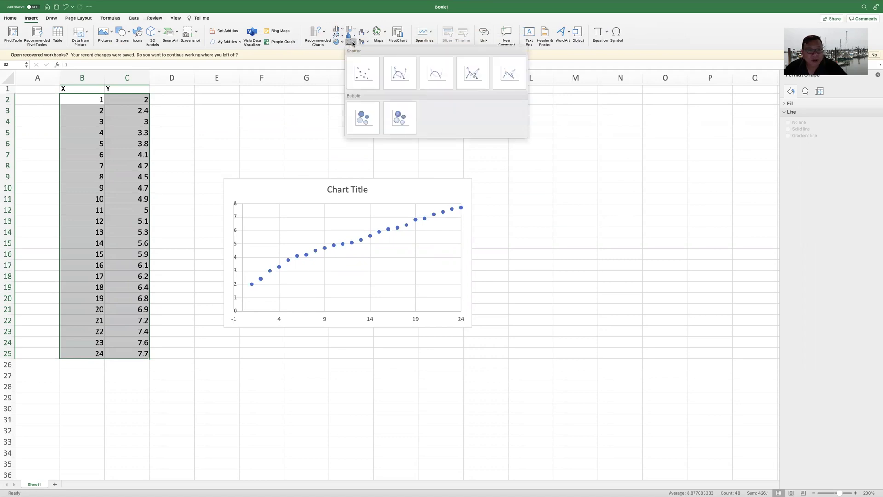
pyautogui.click(361, 76)
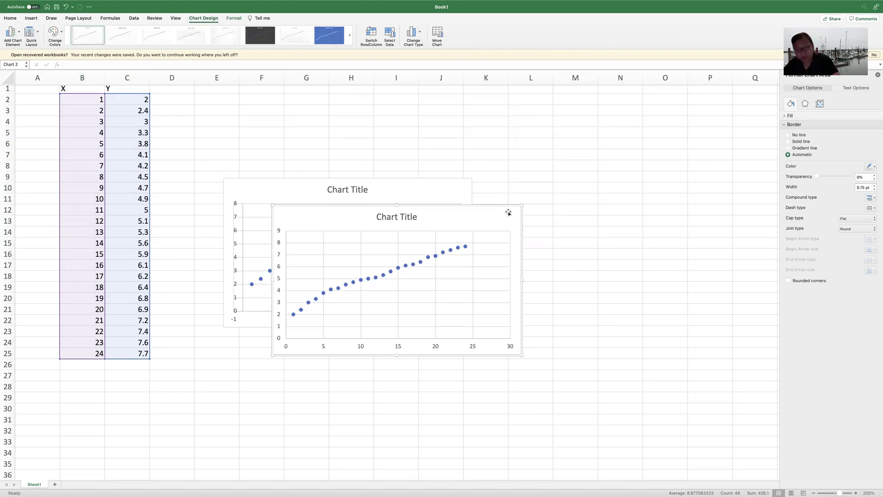
pyautogui.press('Delete')
pyautogui.click(587, 236)
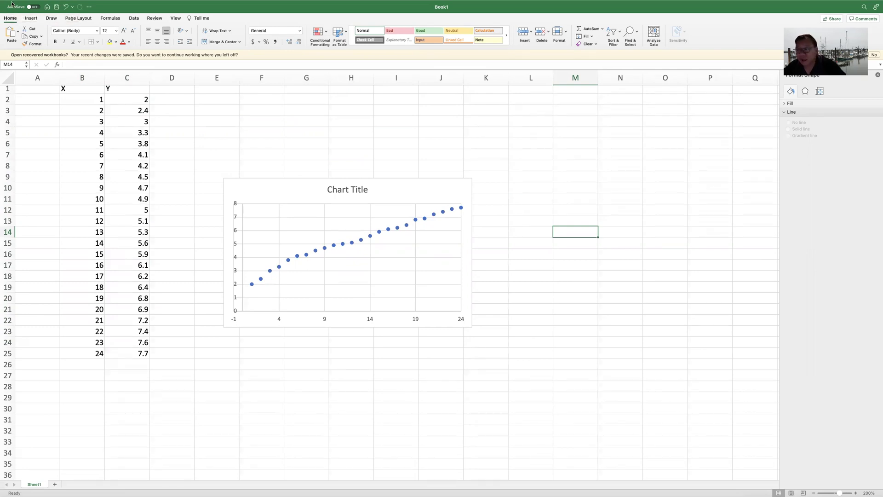
# Select B2:C25, deselect it, then click a data point to select the plotted series.
pyautogui.moveTo(48, 9)
pyautogui.click(425, 140)
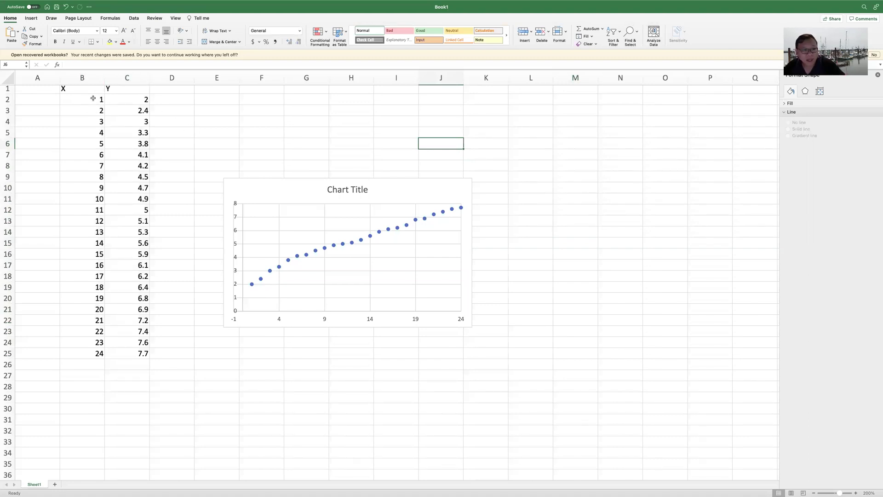
pyautogui.moveTo(89, 98); pyautogui.dragTo(145, 351)
pyautogui.click(207, 113)
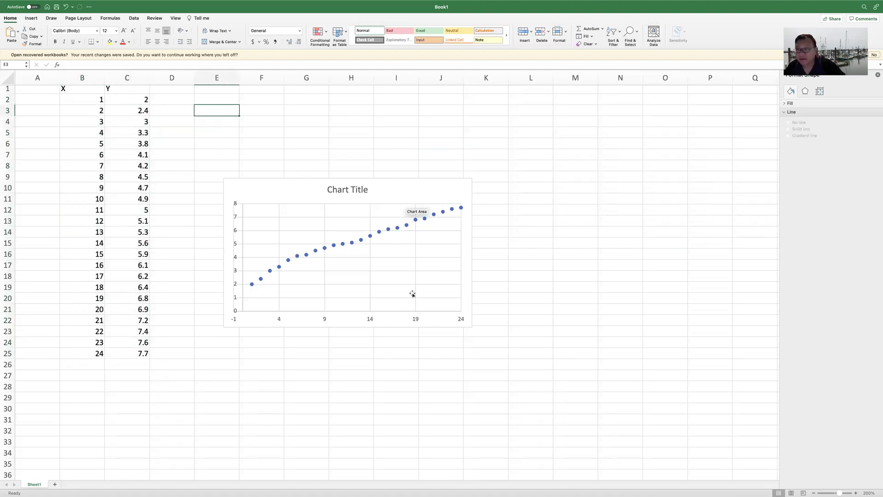
pyautogui.click(334, 245)
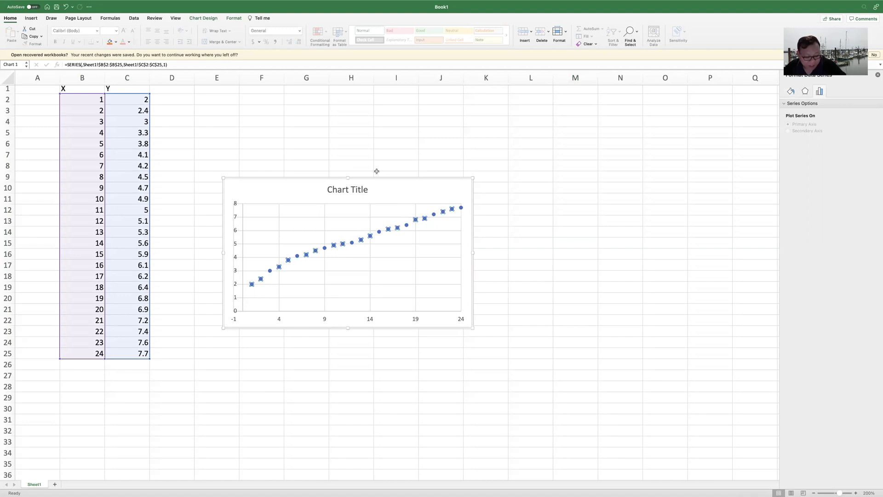
# Add a dotted linear trendline to the 24-point scatter series from its context menu.
pyautogui.rightClick(343, 245)
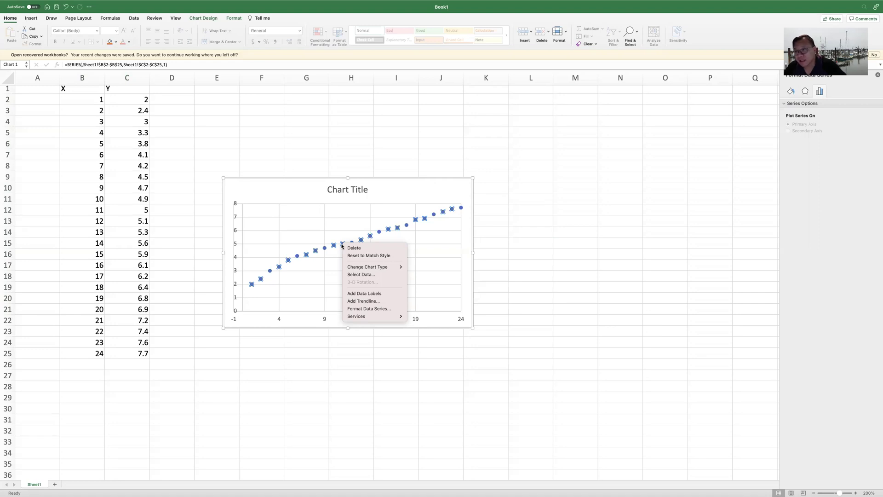
pyautogui.click(372, 305)
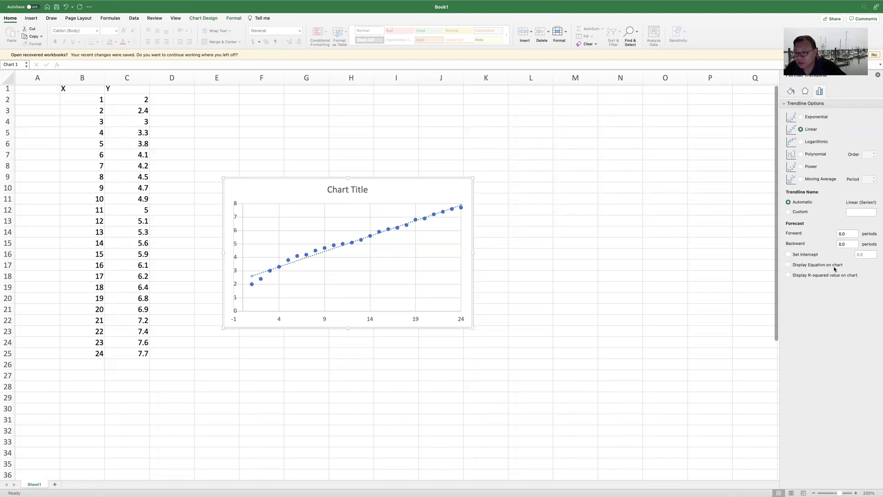
# Display the equation y = 0.2296x + 2.3841 and move its label up beside the chart title.
pyautogui.click(789, 264)
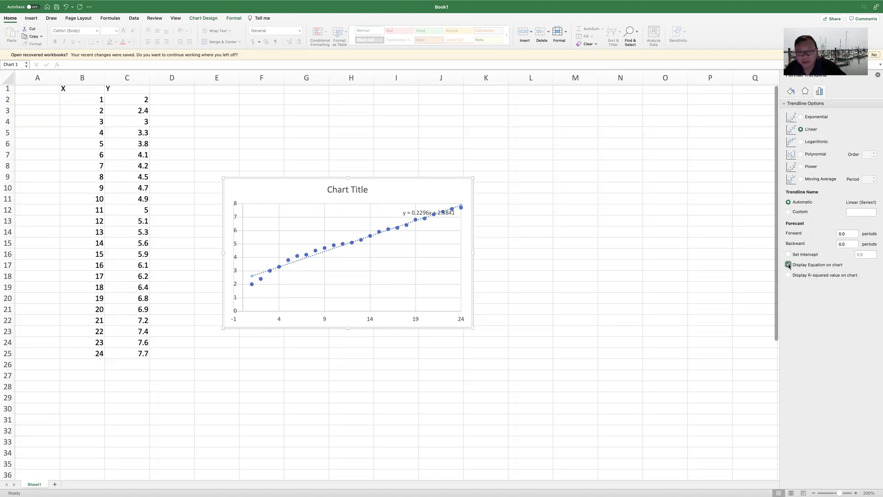
pyautogui.click(417, 214)
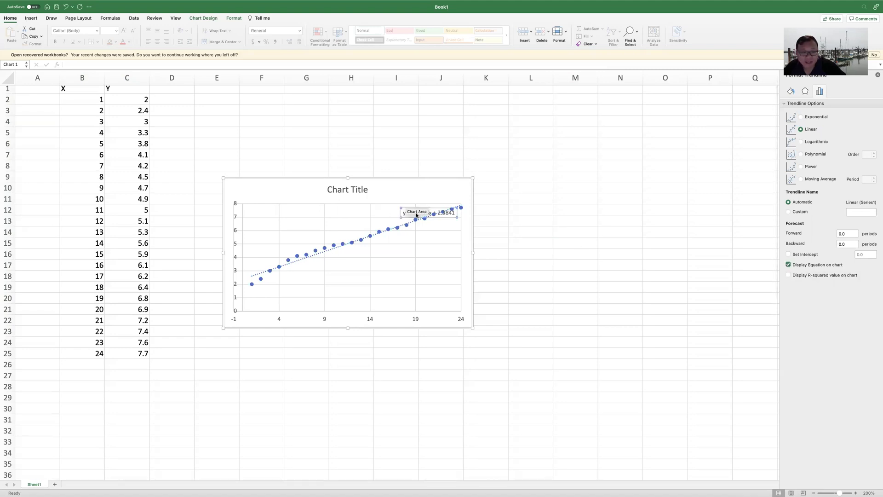
pyautogui.moveTo(425, 208); pyautogui.dragTo(416, 189)
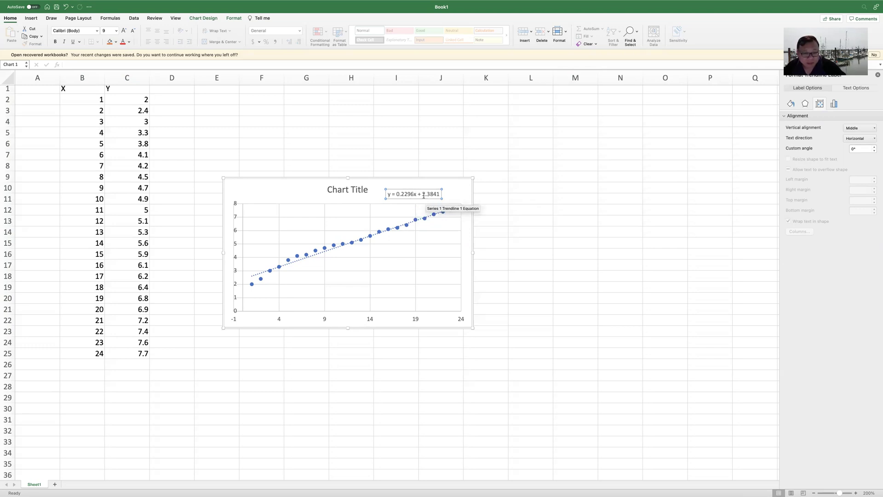
pyautogui.moveTo(422, 194); pyautogui.dragTo(436, 194)
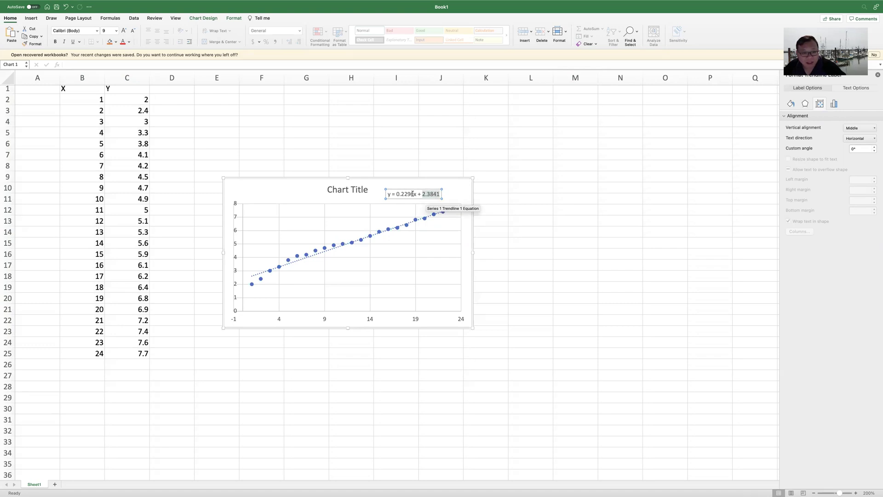
pyautogui.moveTo(417, 194); pyautogui.dragTo(396, 194)
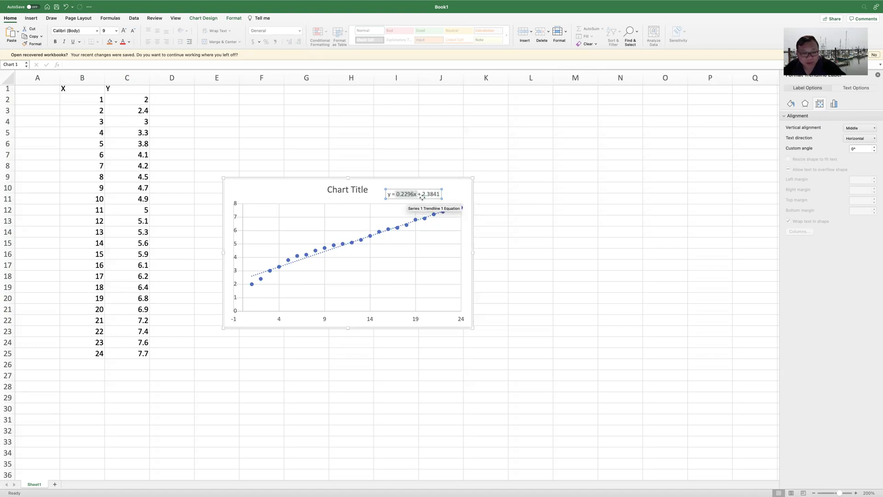
pyautogui.click(519, 204)
pyautogui.click(523, 233)
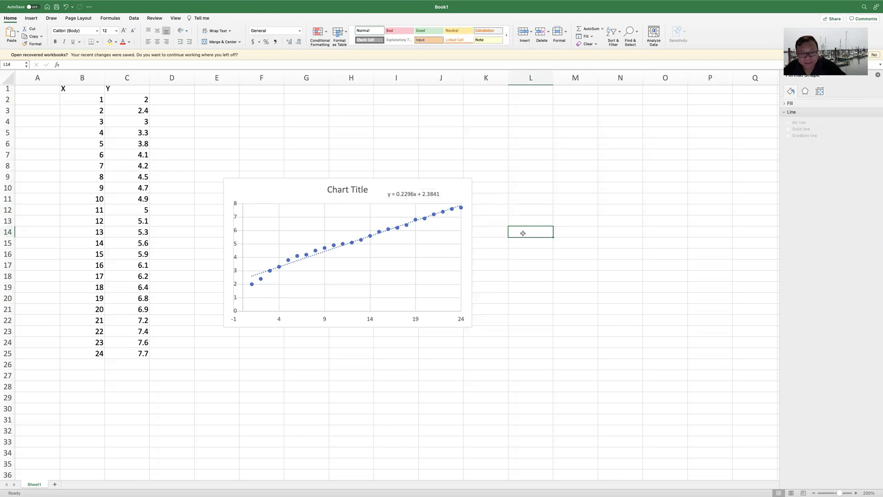
pyautogui.click(436, 195)
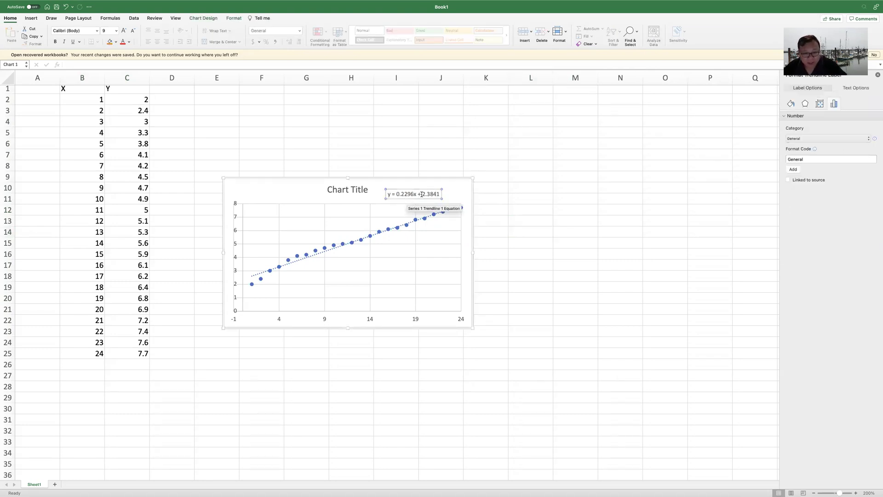
pyautogui.moveTo(422, 194); pyautogui.dragTo(441, 194)
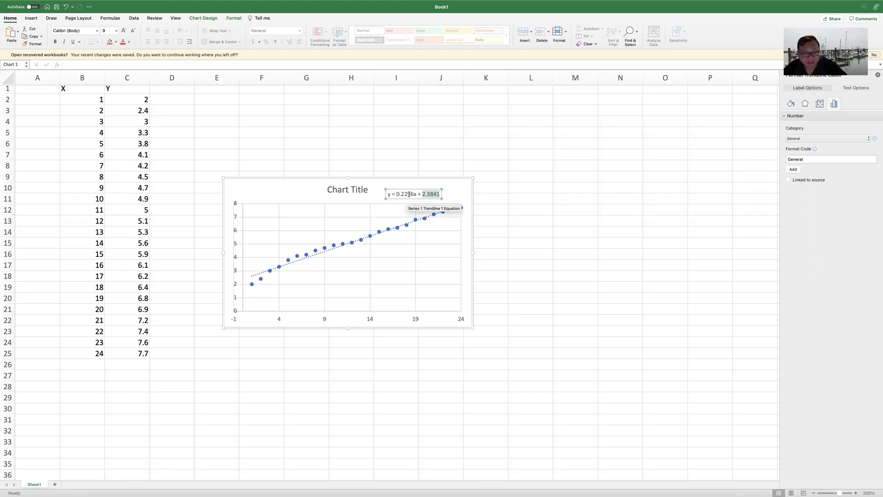
pyautogui.click(411, 194)
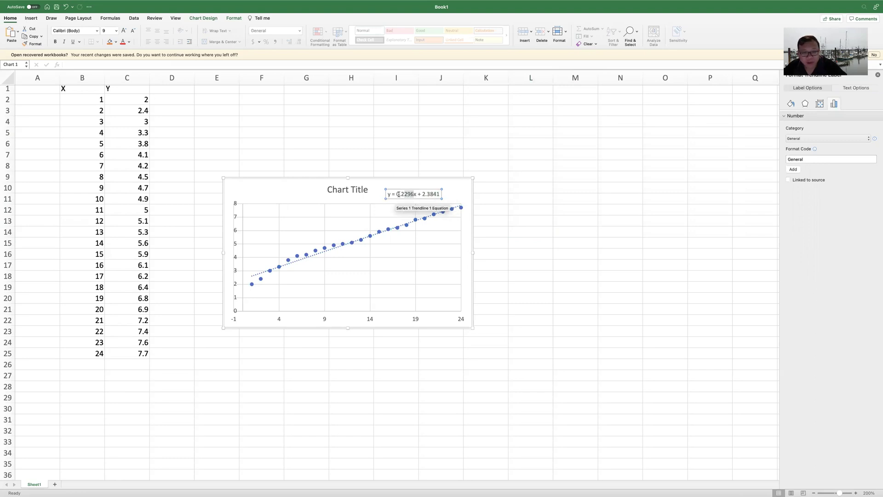
pyautogui.moveTo(395, 193); pyautogui.dragTo(415, 194)
pyautogui.click(416, 194)
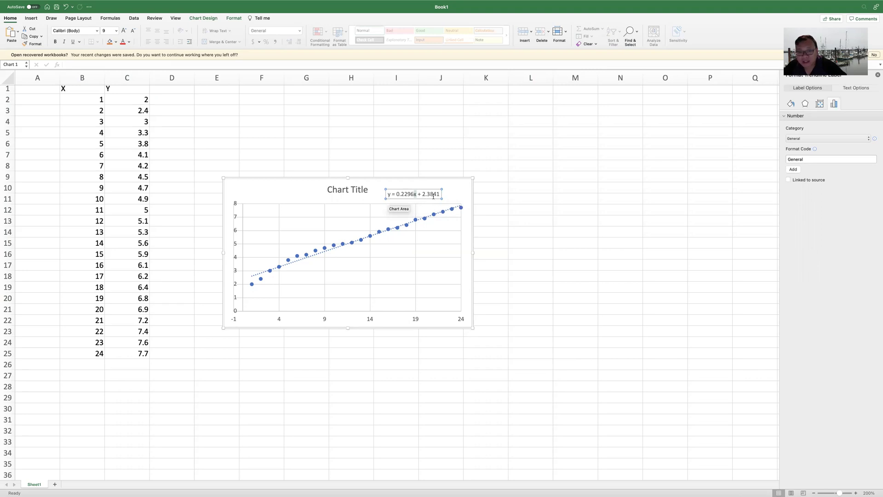
pyautogui.click(575, 205)
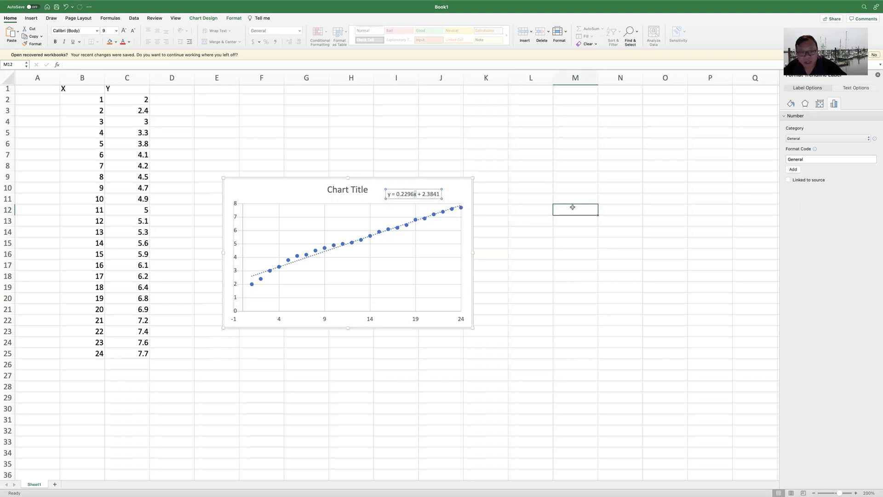
pyautogui.click(528, 245)
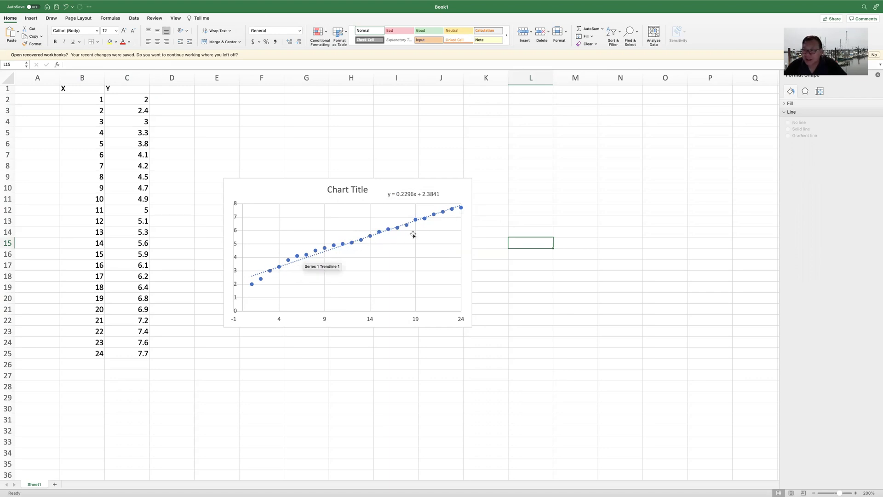
pyautogui.click(578, 221)
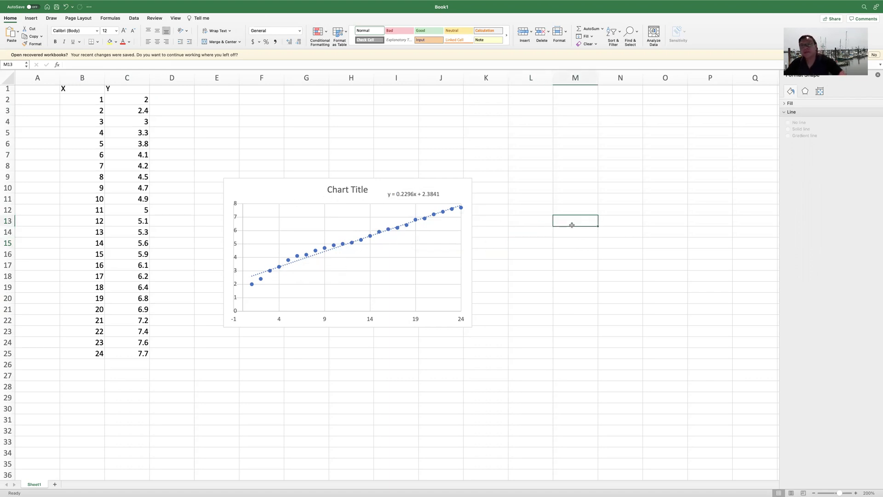